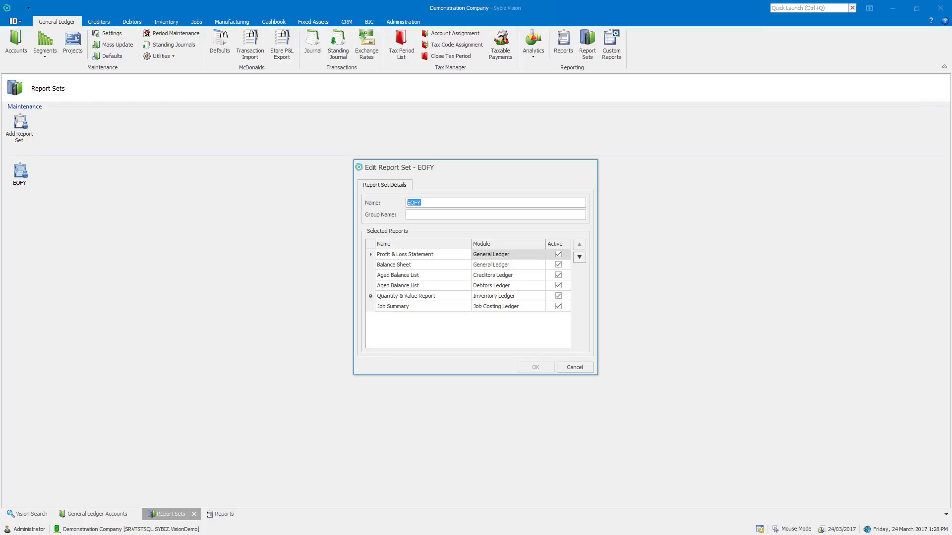
# - Set the Profit & Loss Statement's start period to April 2016 in the EOFY report set and save the set
pyautogui.rightClick(440, 252)
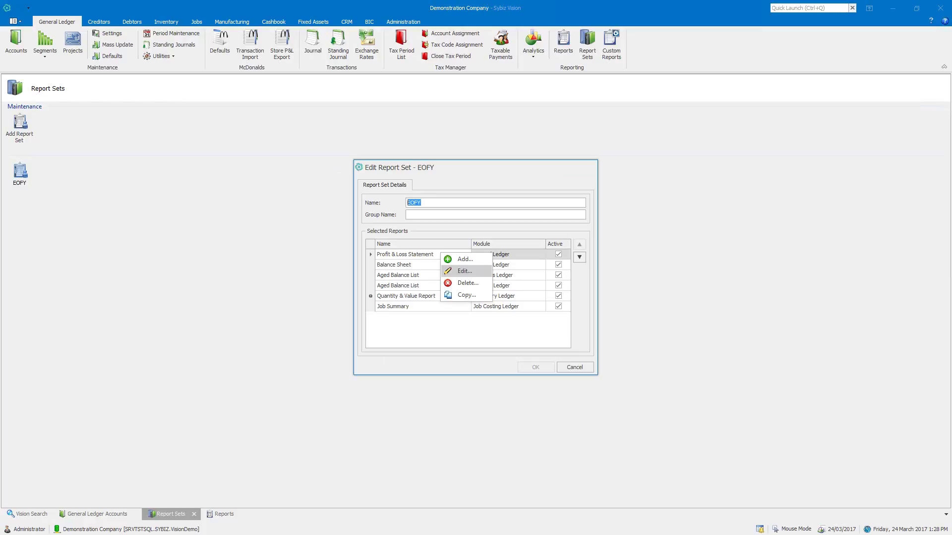
pyautogui.press('Return')
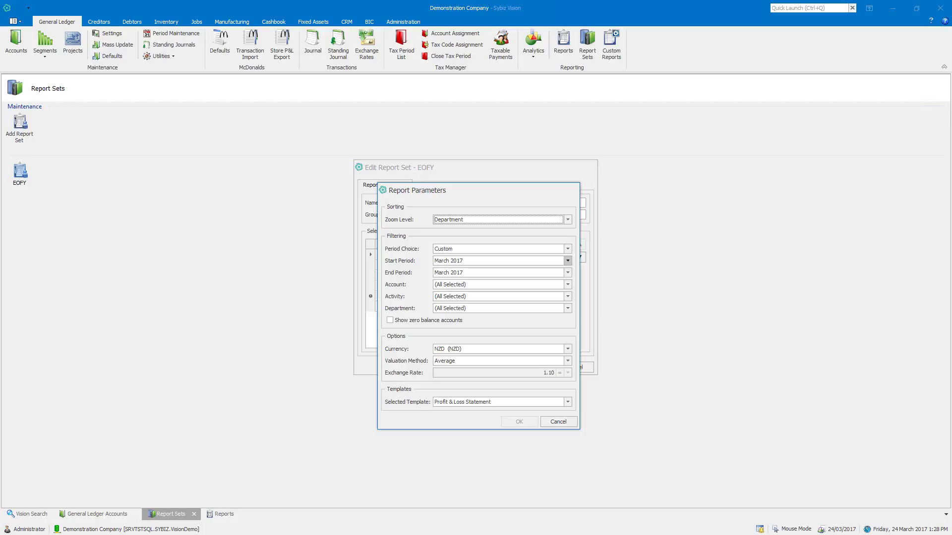
pyautogui.click(568, 261)
pyautogui.click(567, 270)
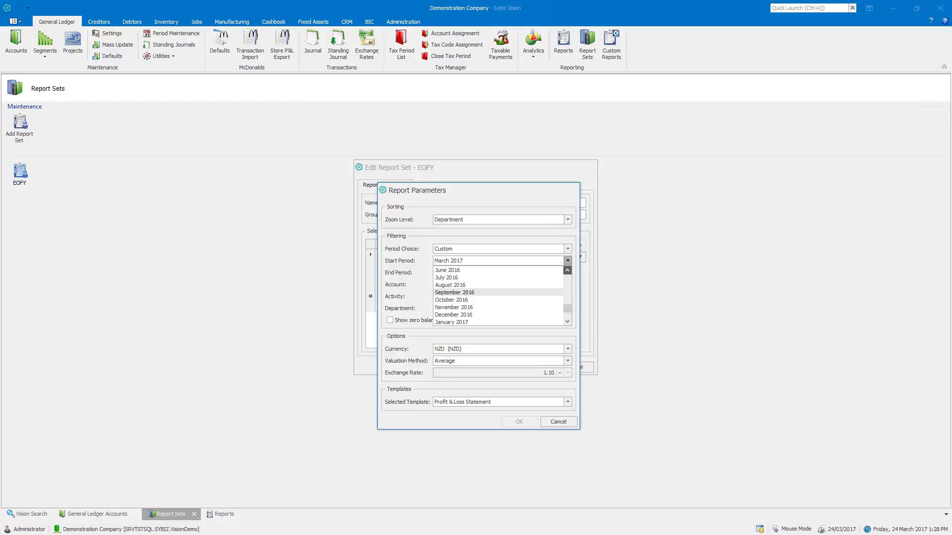
pyautogui.click(568, 270)
pyautogui.click(568, 270)
pyautogui.click(567, 270)
pyautogui.click(568, 270)
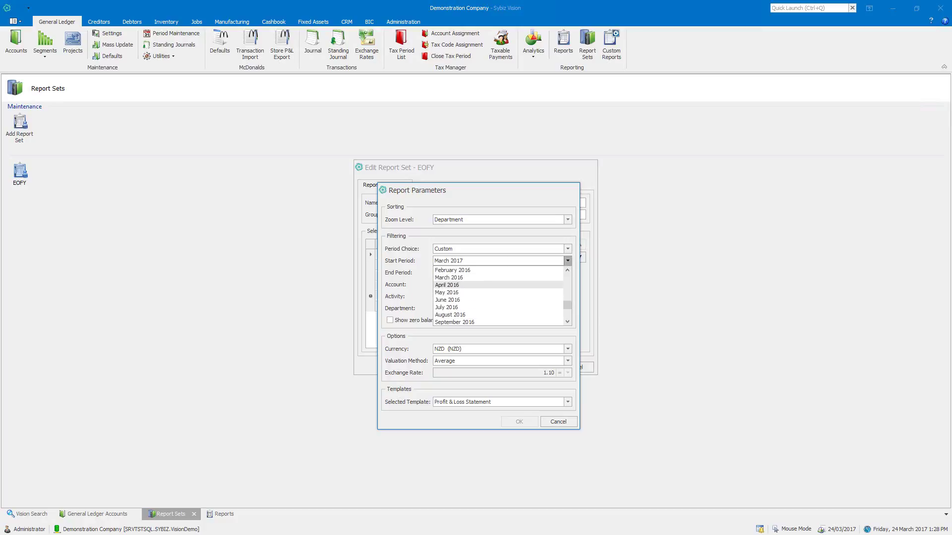
pyautogui.click(447, 285)
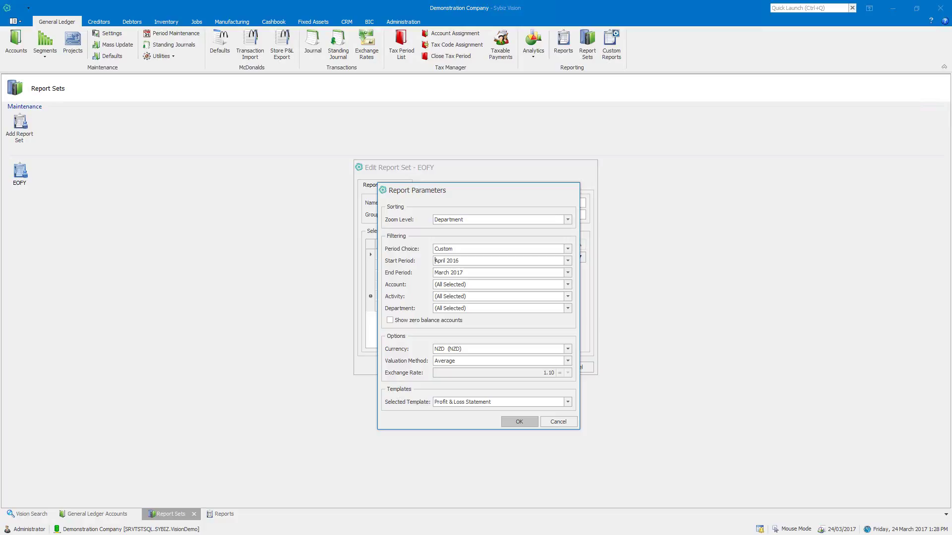
pyautogui.press('Return')
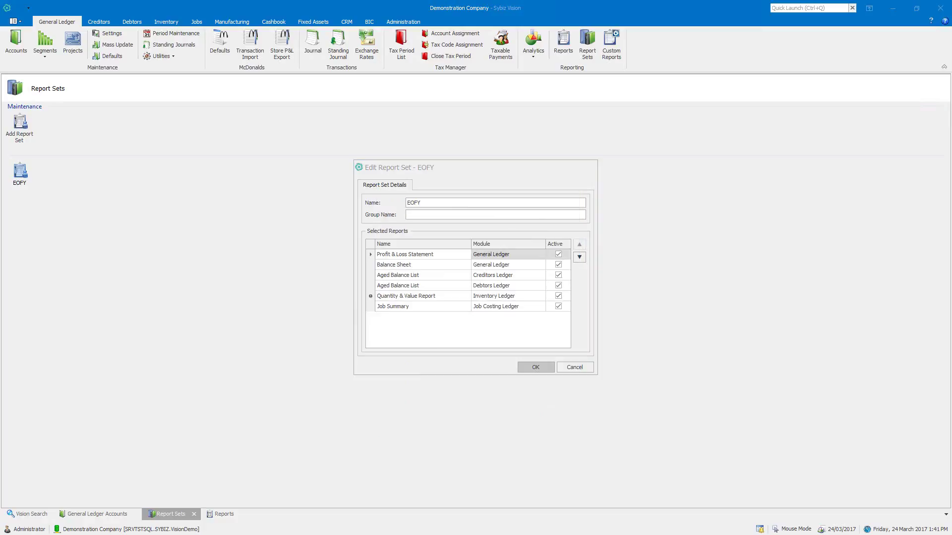
pyautogui.press('Return')
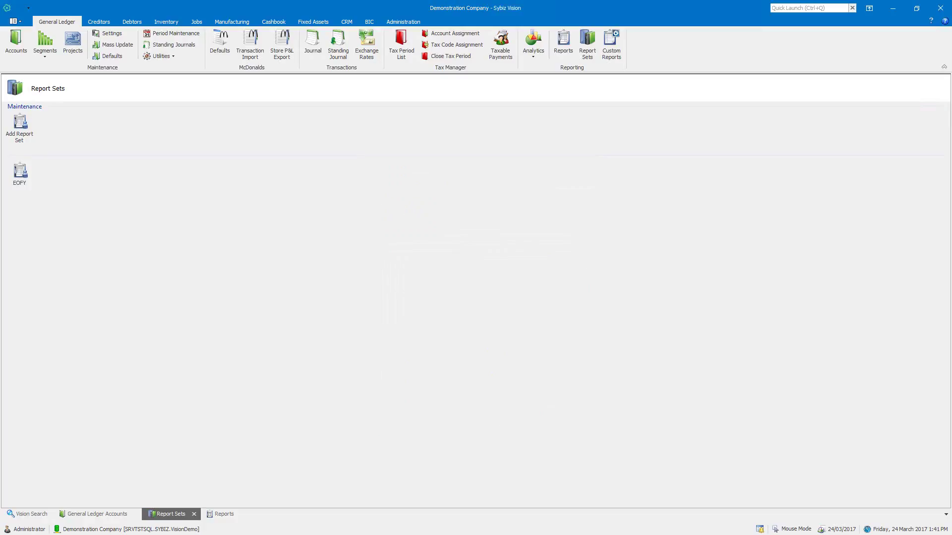
# - Preview the EOFY report set and review its Profit & Loss Statement and Balance Sheet pages
pyautogui.rightClick(23, 179)
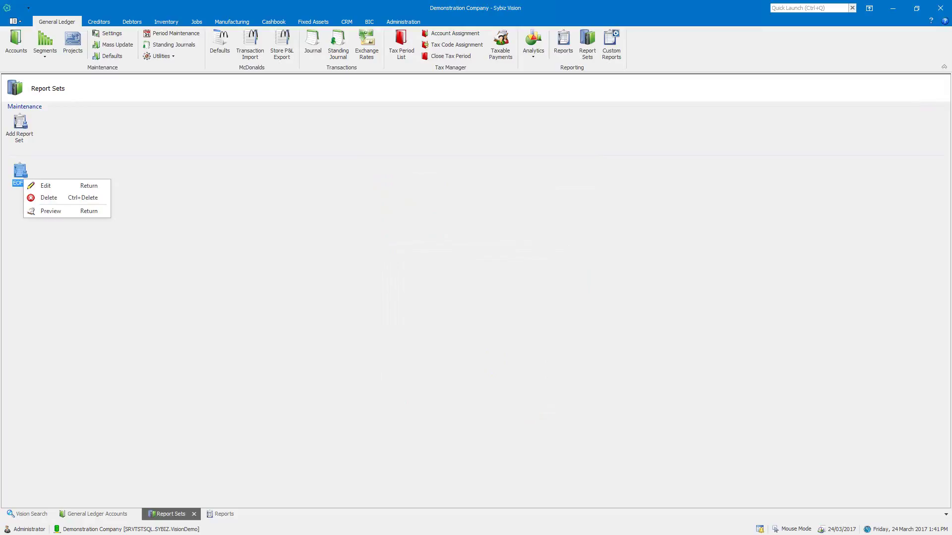
pyautogui.press('Return')
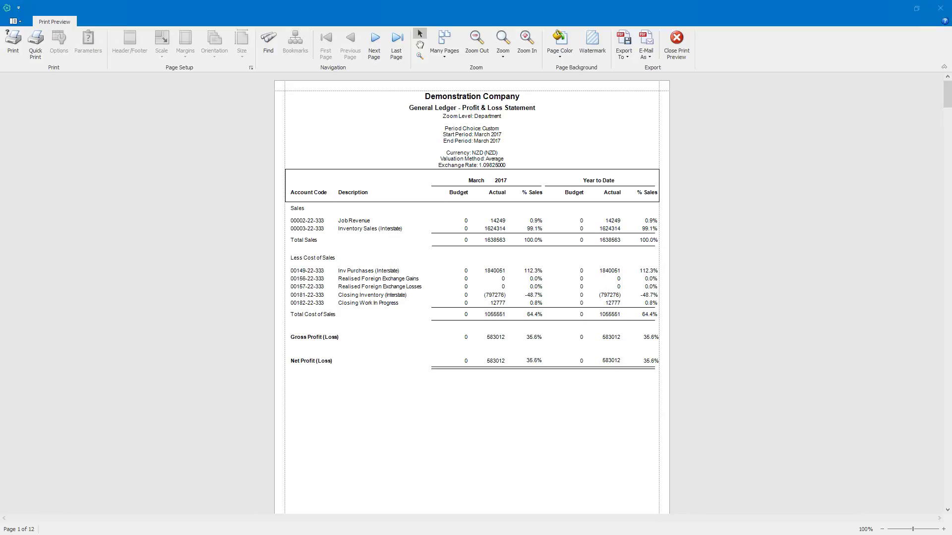
pyautogui.scroll(-6, 472, 292)
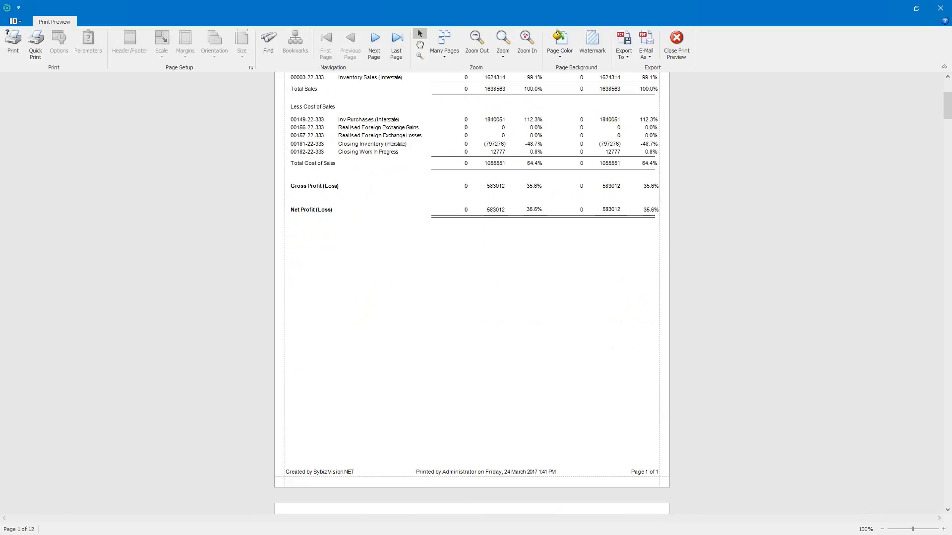
pyautogui.scroll(-8, 472, 292)
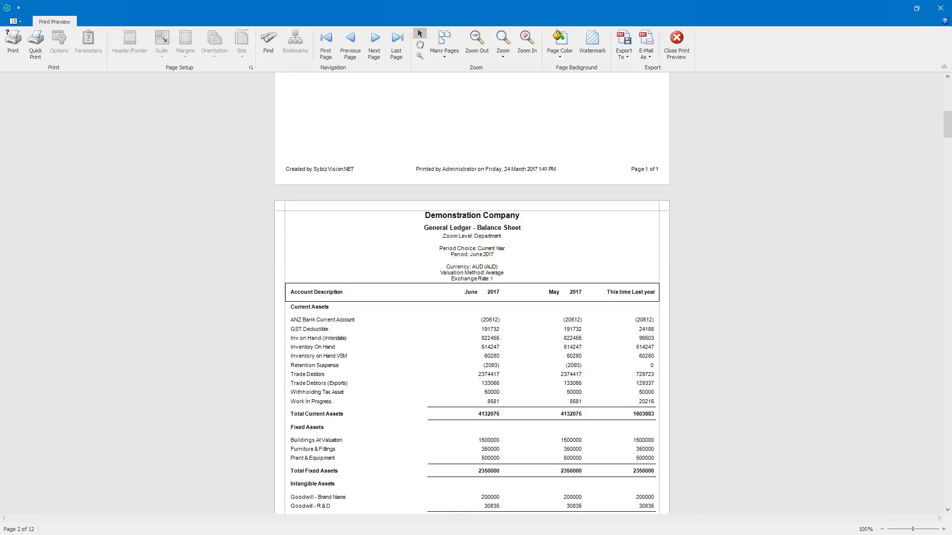
pyautogui.scroll(-8, 471, 293)
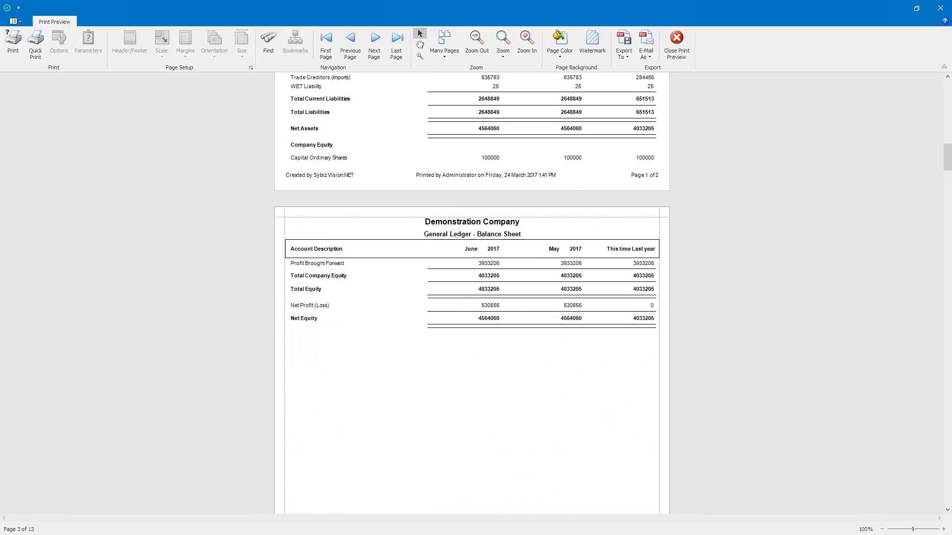
# - Check the file formats offered for exporting and e-mailing the report set, and close the preview
pyautogui.click(624, 54)
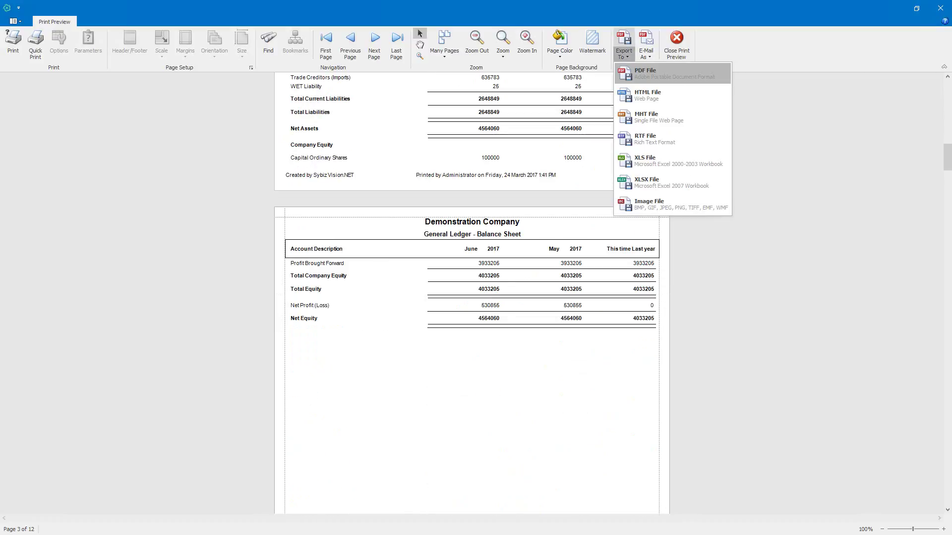
pyautogui.click(646, 53)
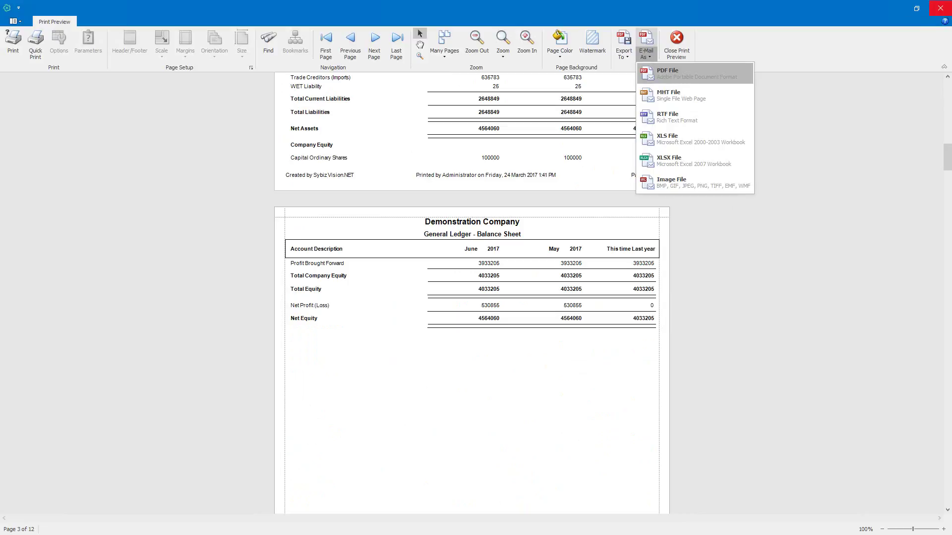
pyautogui.click(940, 8)
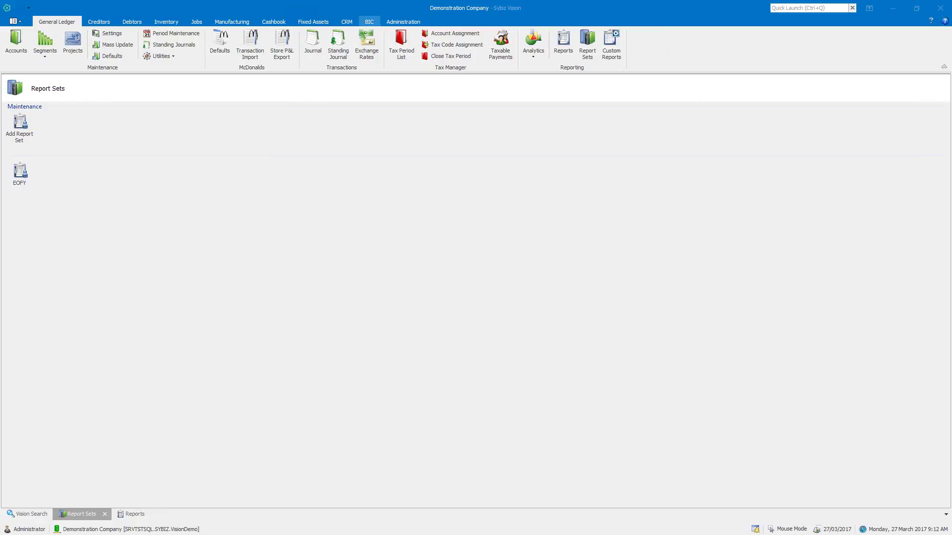
pyautogui.click(369, 22)
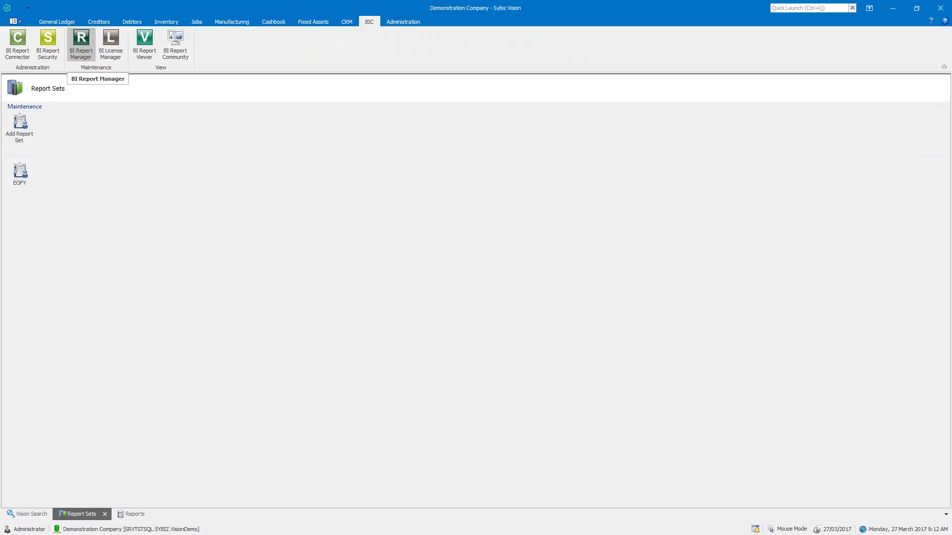
pyautogui.click(56, 22)
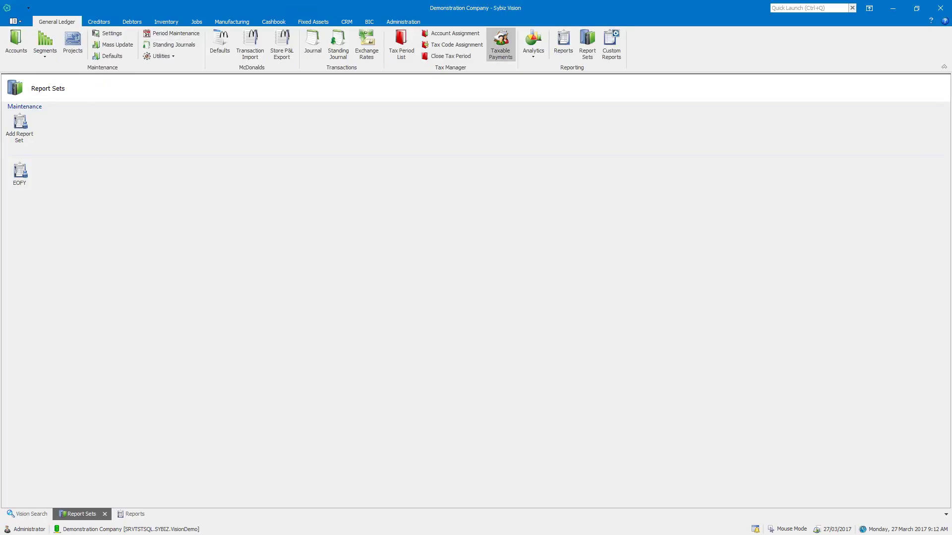
# - Check the Period Choice options of the General Ledger Profit & Loss Statement report, keeping Current Period, and close the report
pyautogui.click(563, 42)
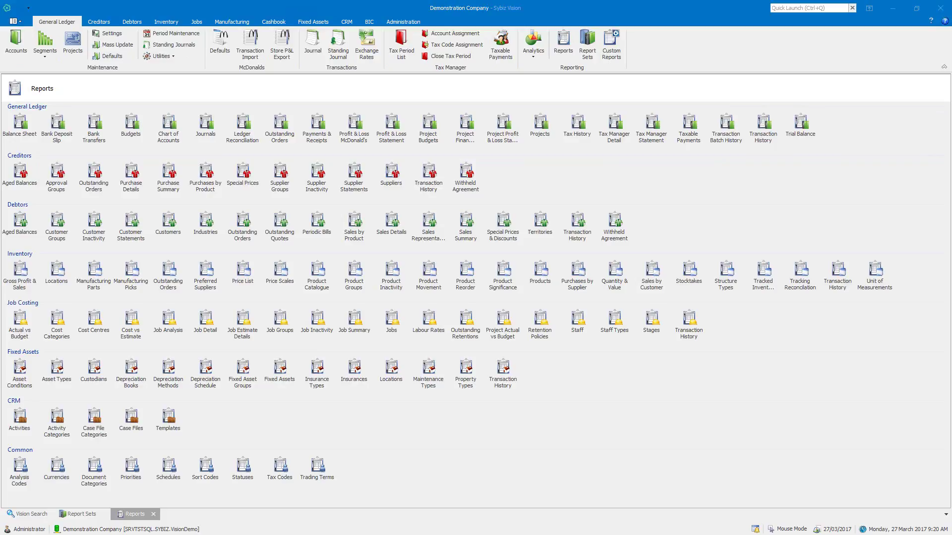
pyautogui.click(391, 126)
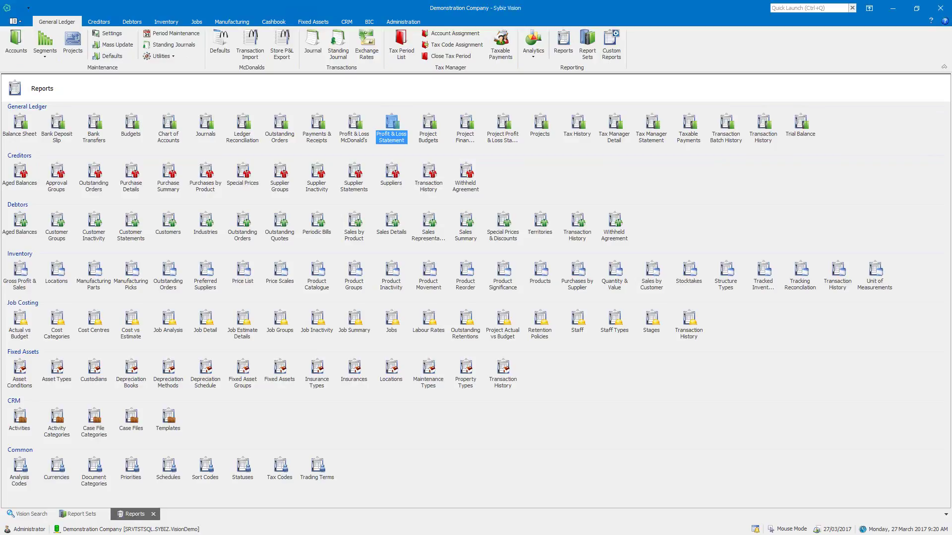
pyautogui.press('Return')
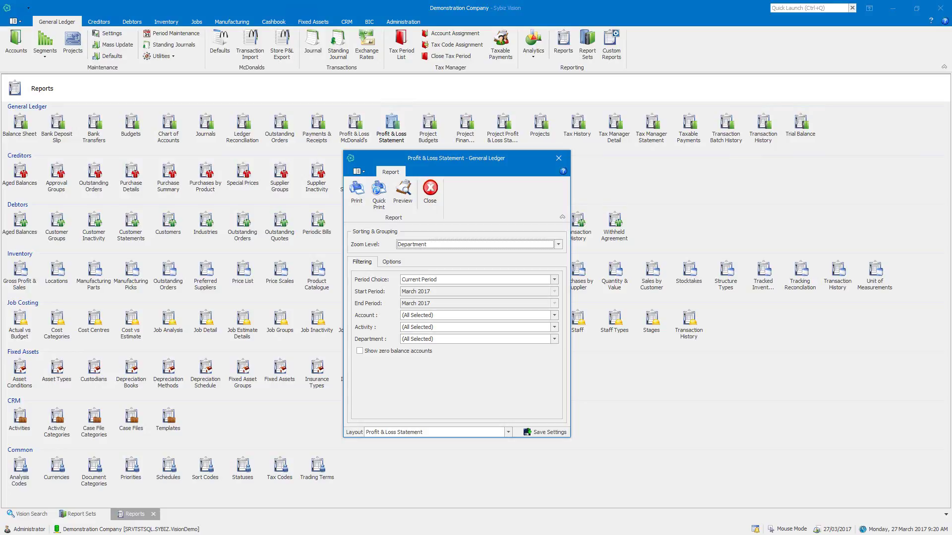
pyautogui.click(554, 280)
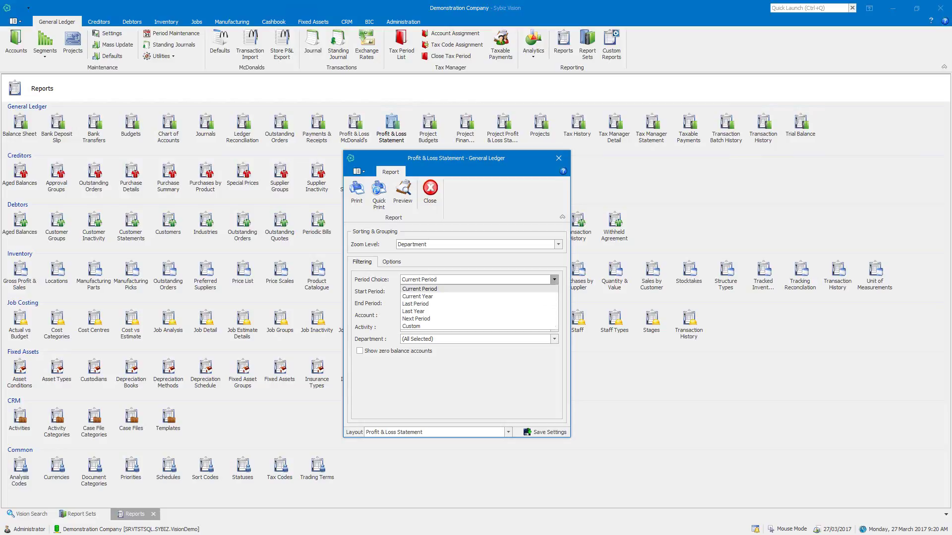
pyautogui.press('Return')
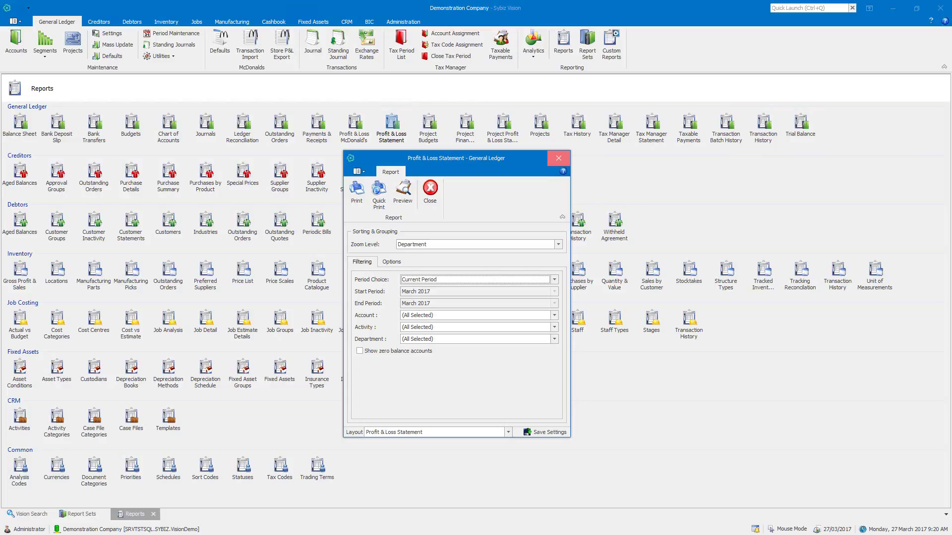
pyautogui.click(558, 158)
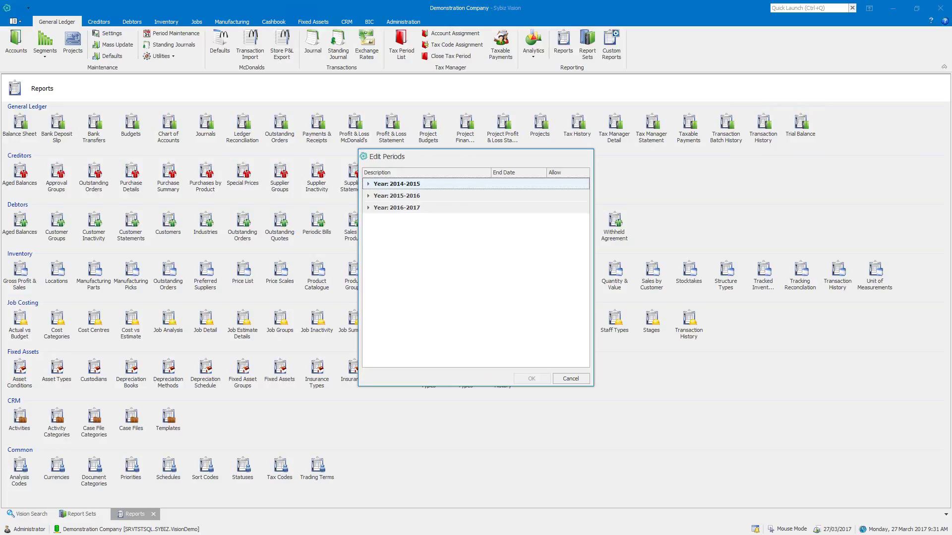
# - Add the Accounts Payable role to the February period of year 2016-2017, disallow Everyone for that period, and save the period changes
pyautogui.click(369, 208)
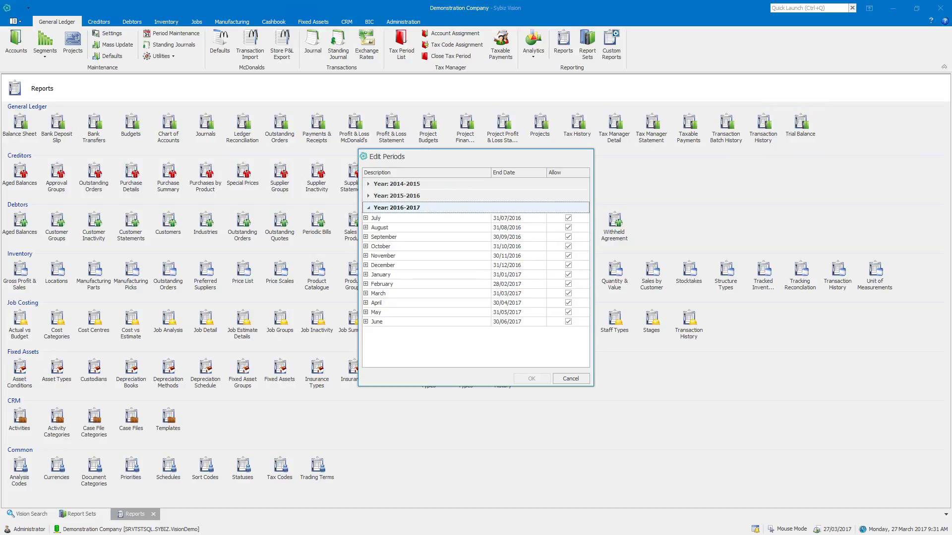
pyautogui.click(365, 284)
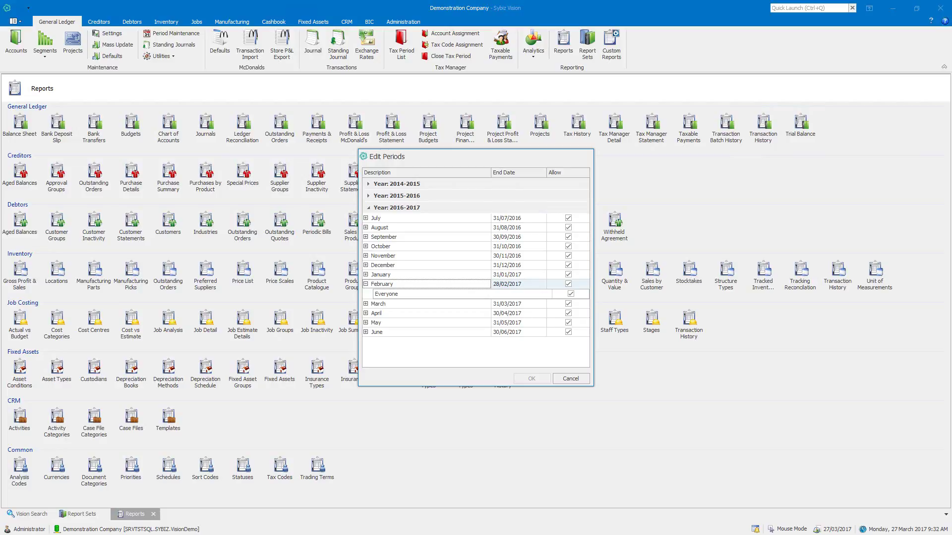
pyautogui.rightClick(417, 294)
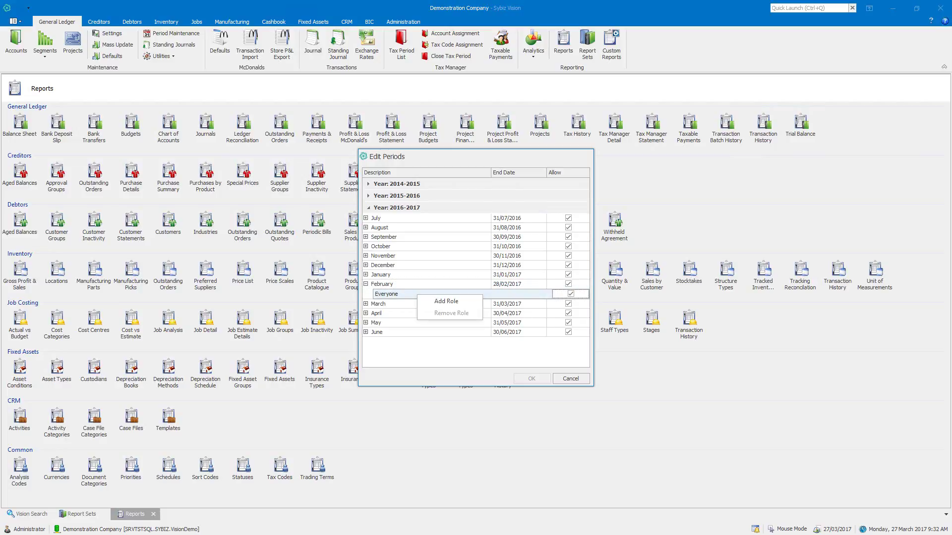
pyautogui.click(446, 302)
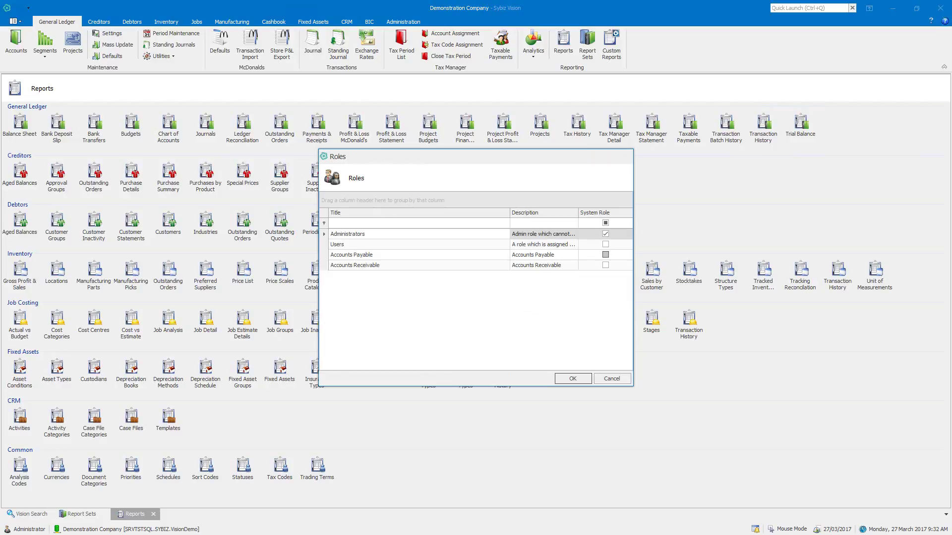
pyautogui.click(606, 255)
pyautogui.click(572, 379)
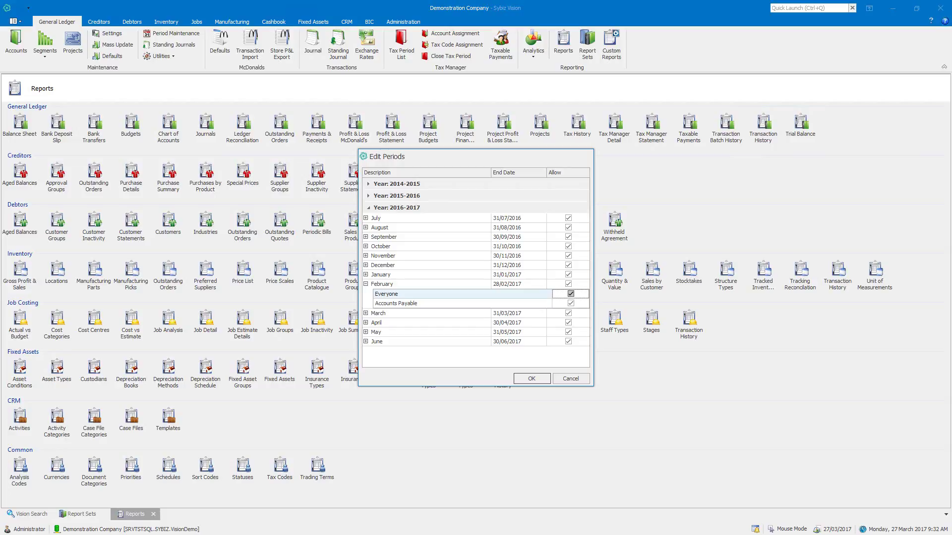
pyautogui.click(570, 293)
pyautogui.click(531, 379)
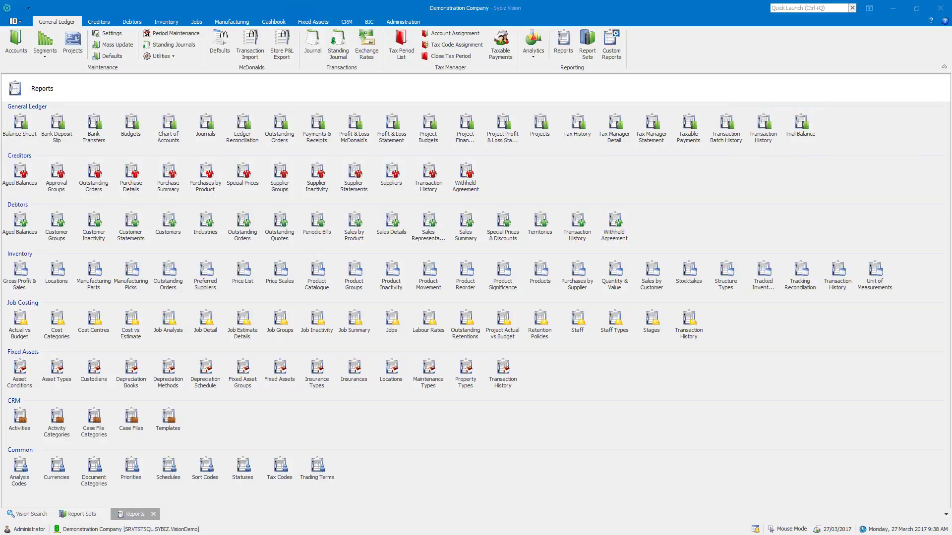
# - Create a new General Ledger financial year described as 2017-2018 with 12 periods
pyautogui.click(160, 56)
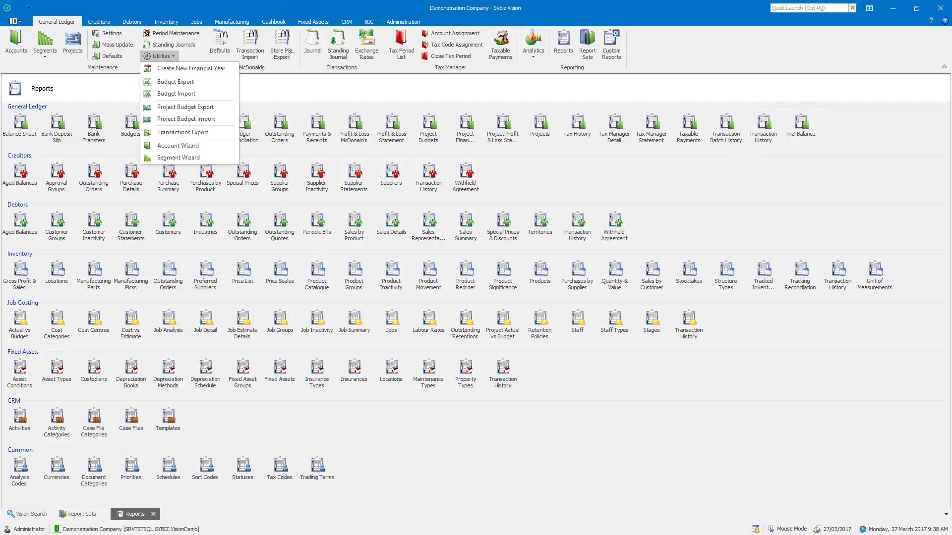
pyautogui.click(191, 68)
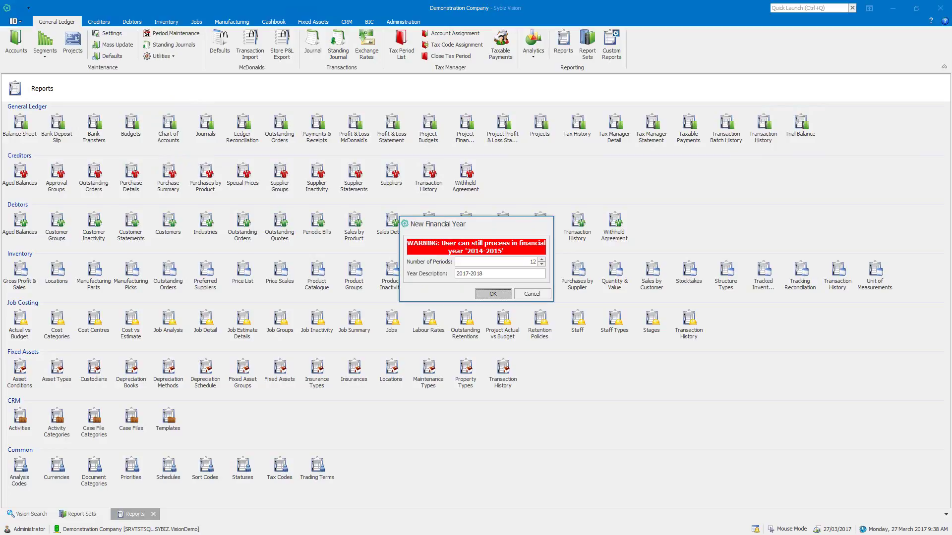
pyautogui.press('Return')
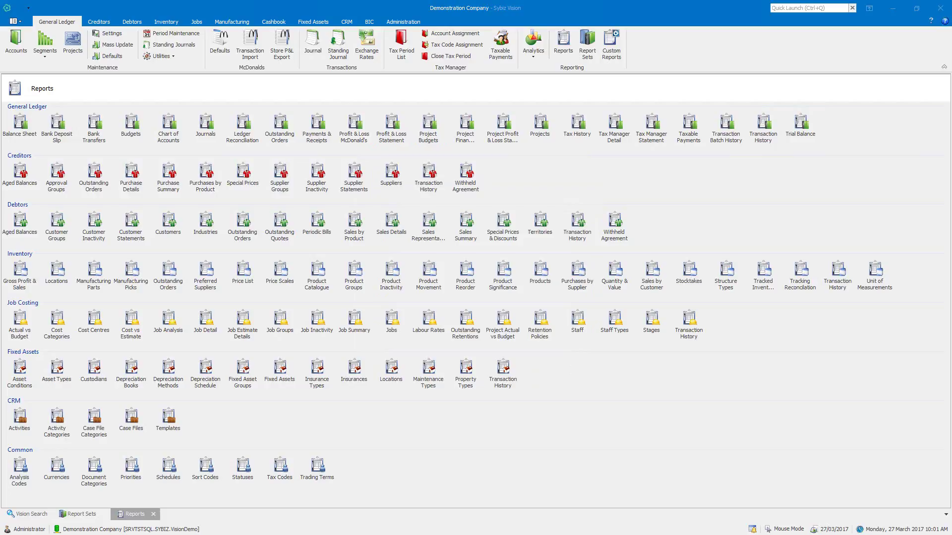
# - Start a general ledger budget export with X:\Budget.xlsx as the export file
pyautogui.click(158, 56)
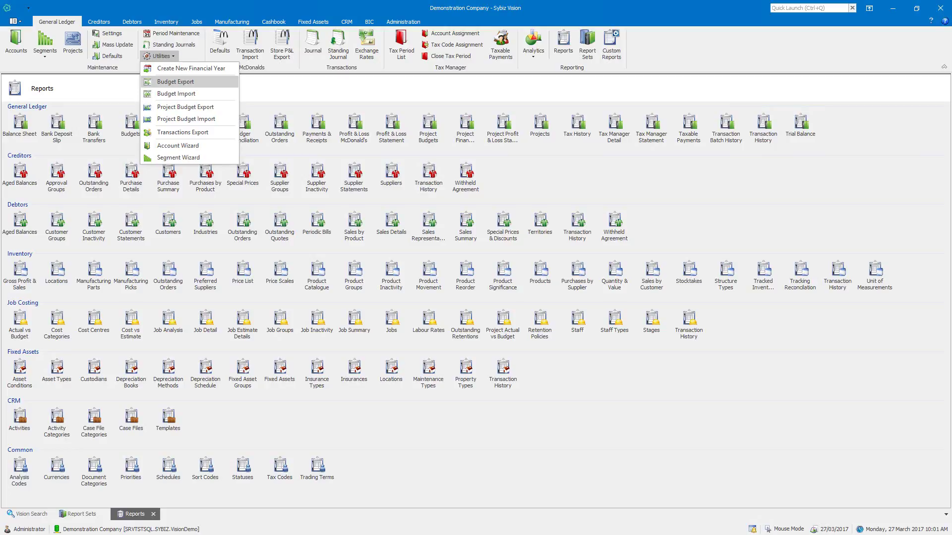
pyautogui.press('Return')
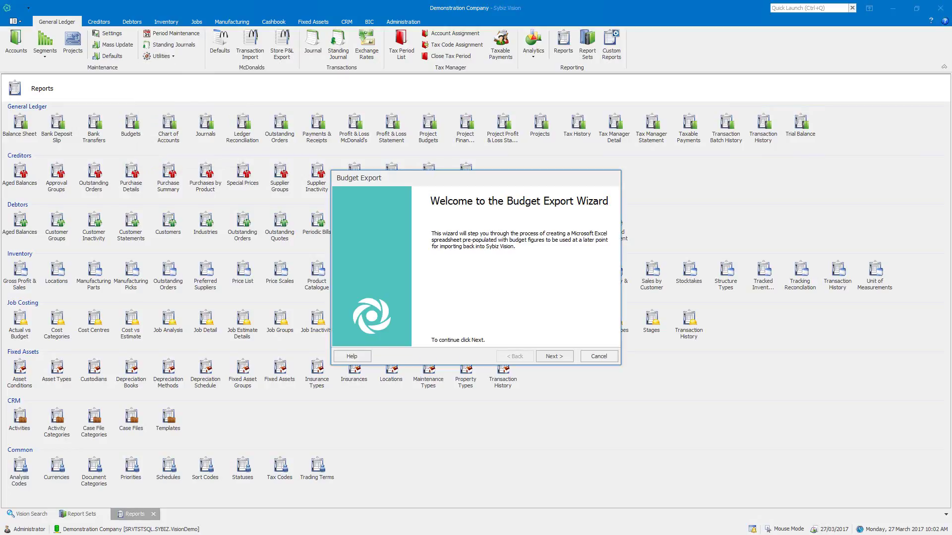
pyautogui.press('Return')
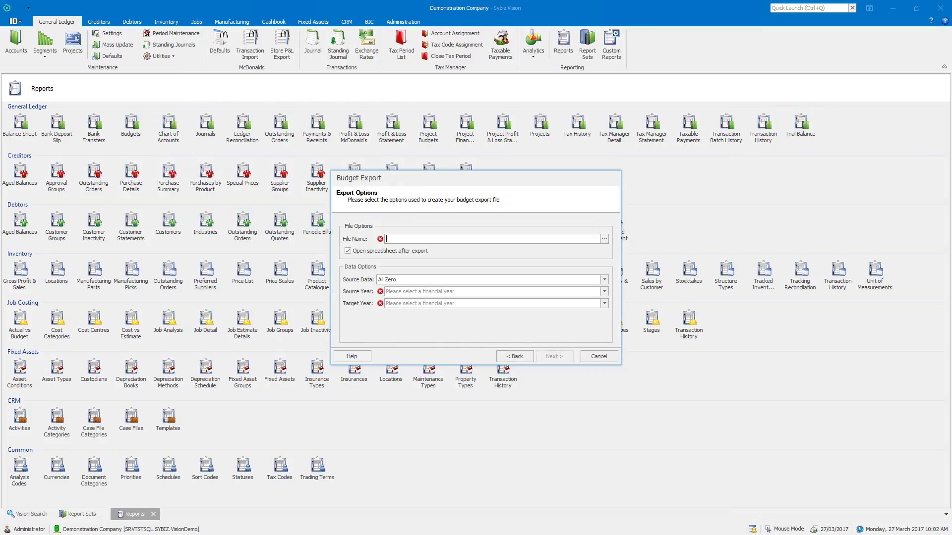
pyautogui.write('X:\\Budget.xlsx')
# - Set the budget export's source data to Actual, source year to 2016-2017 and target year to 2017-2018
pyautogui.click(604, 280)
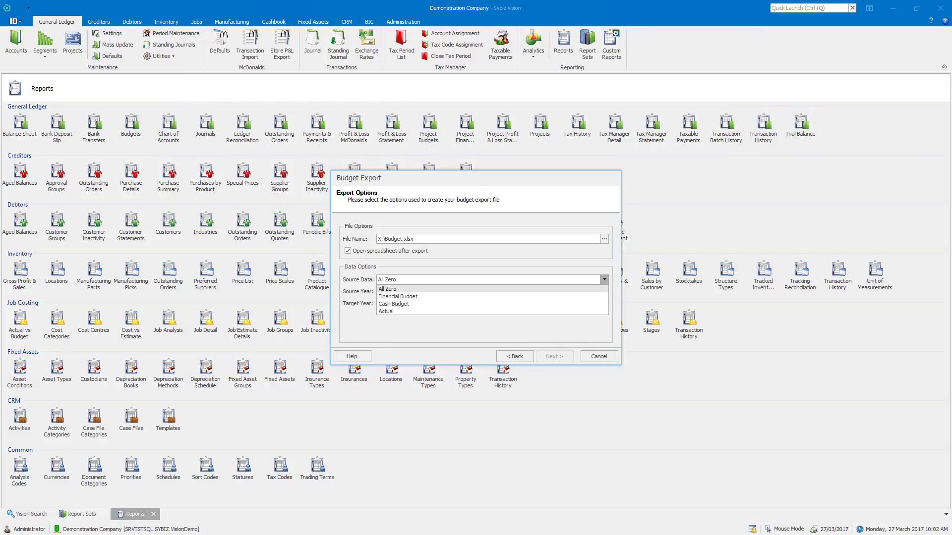
pyautogui.click(386, 311)
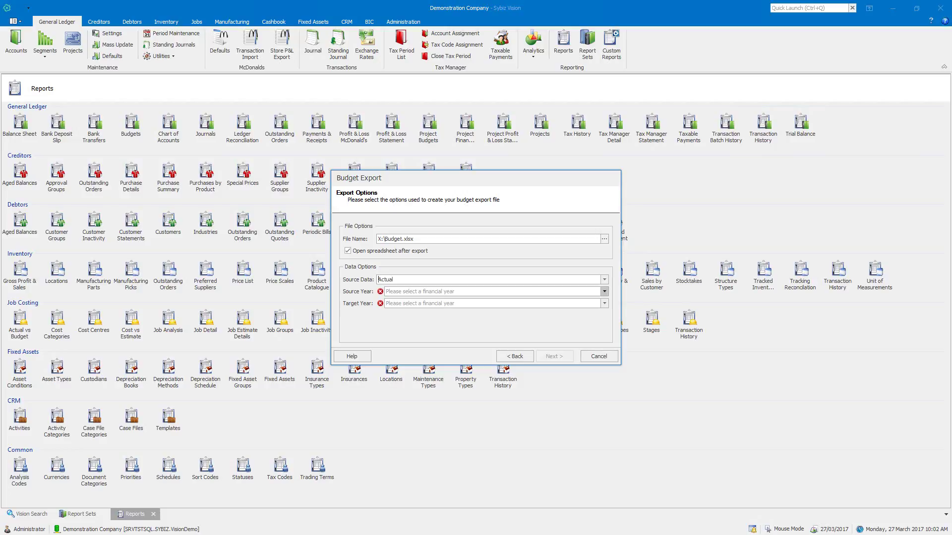
pyautogui.click(604, 292)
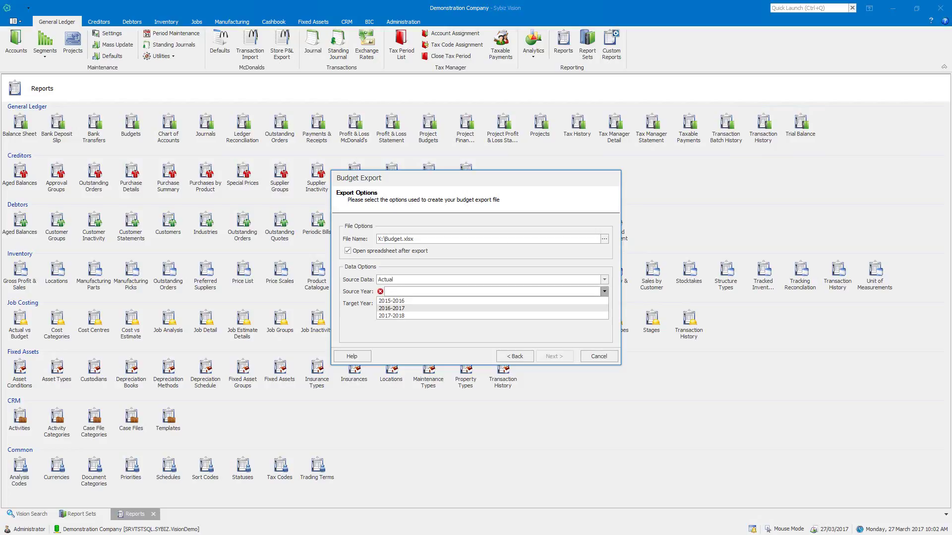
pyautogui.click(391, 308)
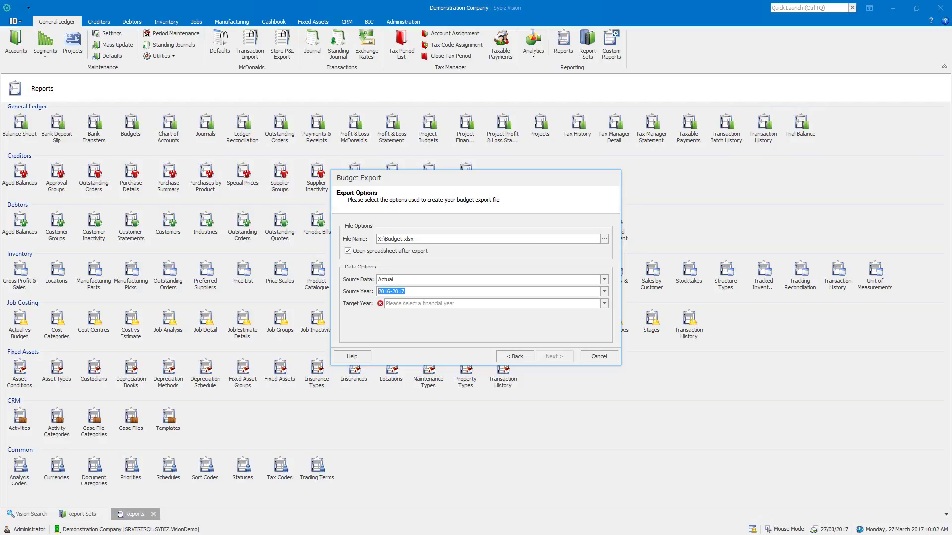
pyautogui.click(604, 303)
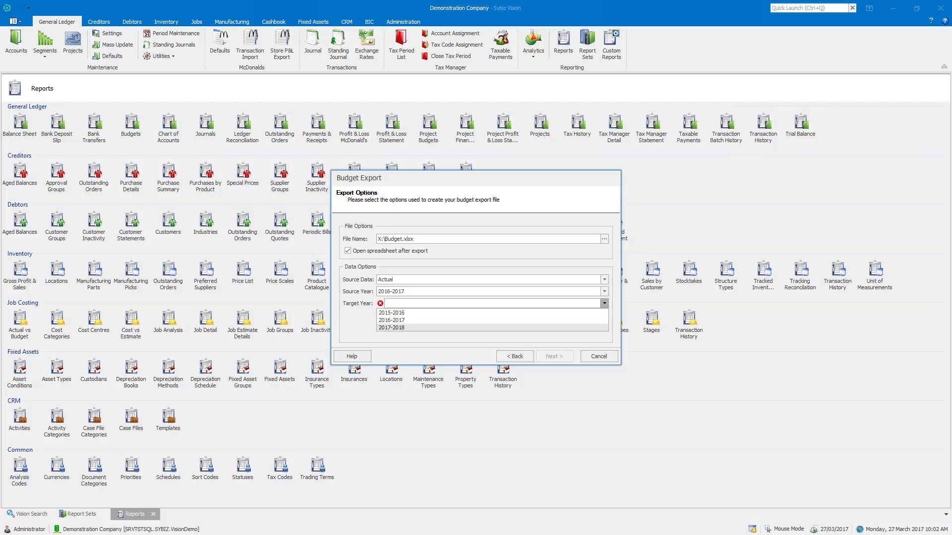
pyautogui.click(392, 327)
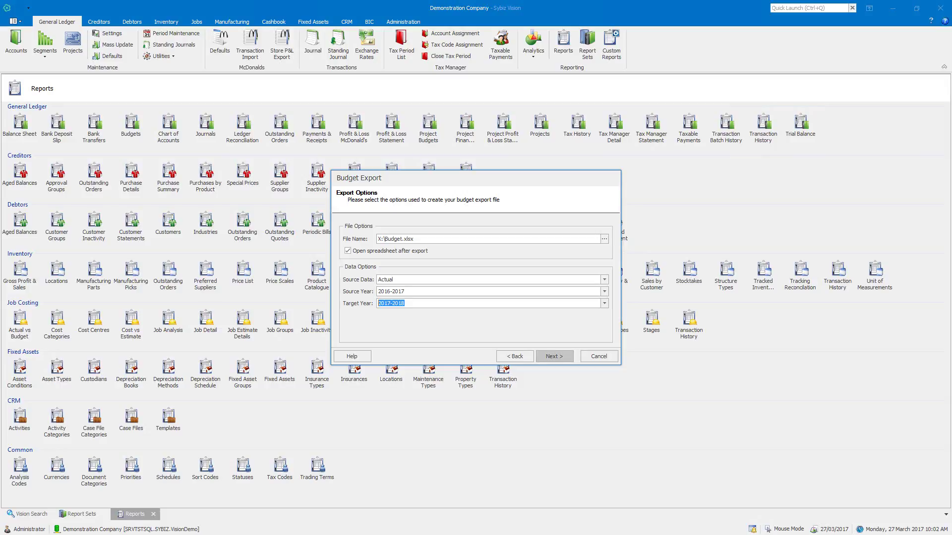
pyautogui.click(554, 356)
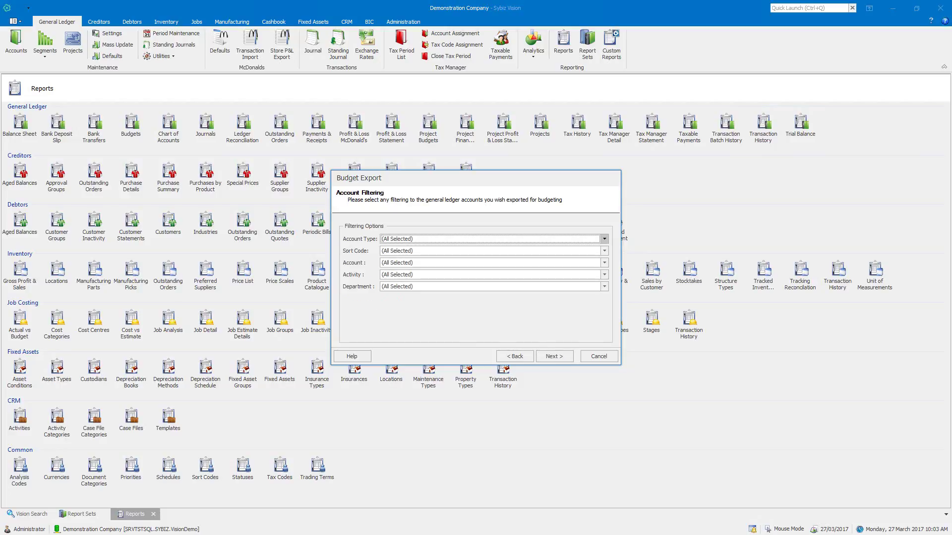
# - Limit the budget export to the account types Cost of Sales, Expenses and Sales, and run the export
pyautogui.click(604, 239)
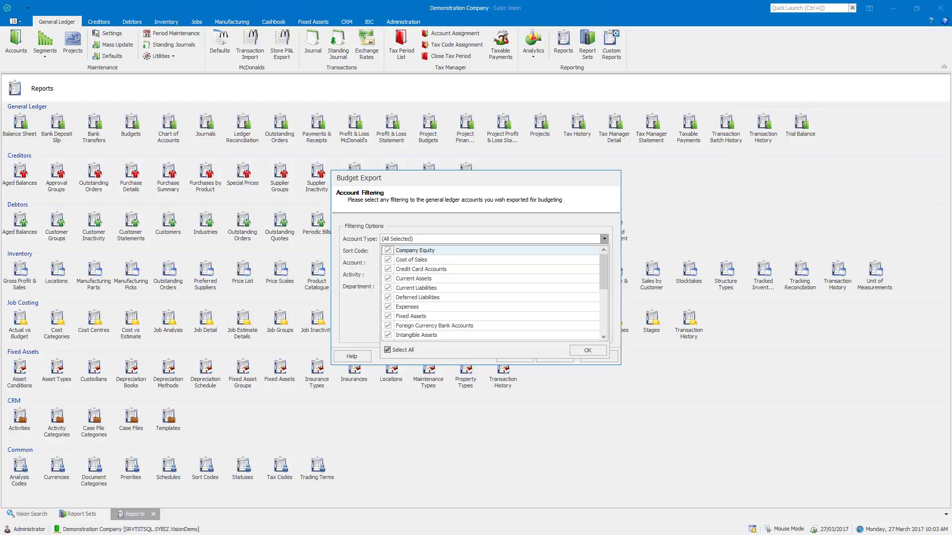
pyautogui.click(387, 350)
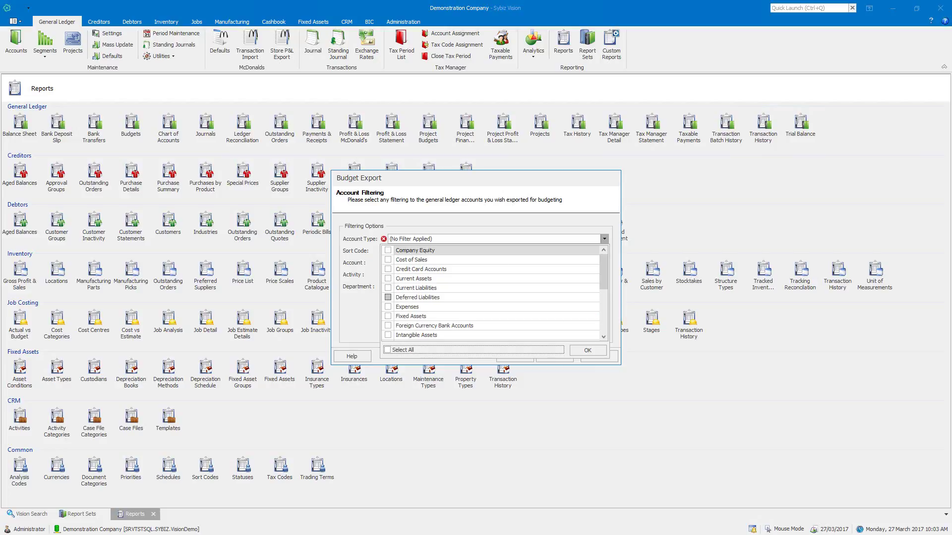
pyautogui.click(387, 260)
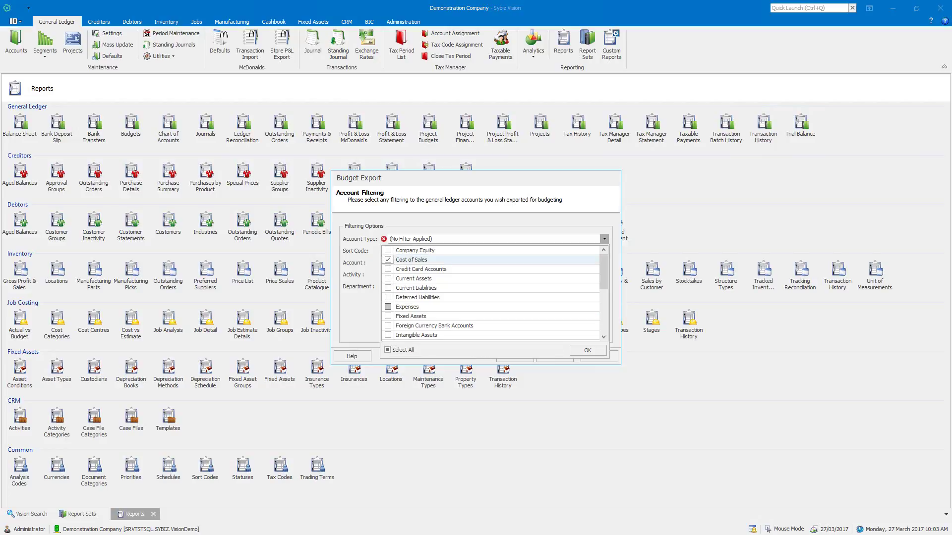
pyautogui.click(388, 307)
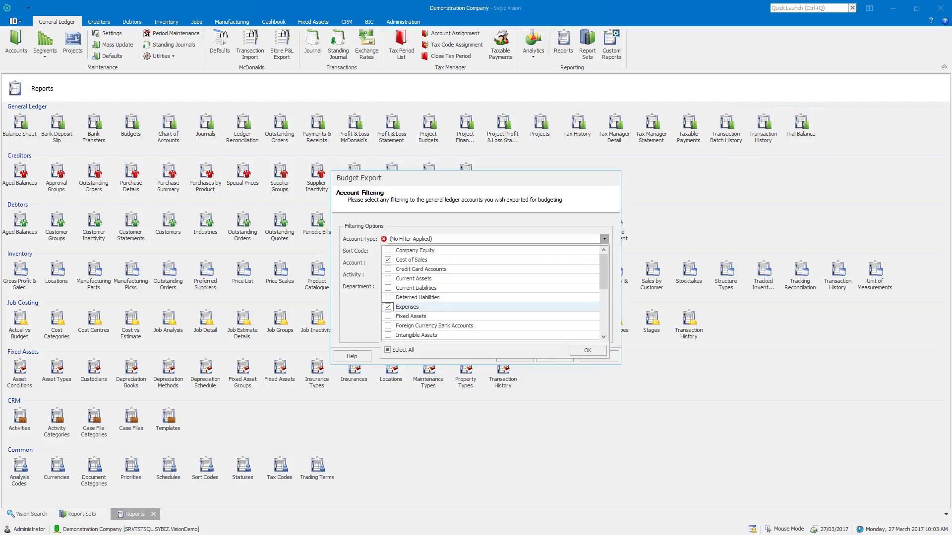
pyautogui.scroll(-6, 491, 292)
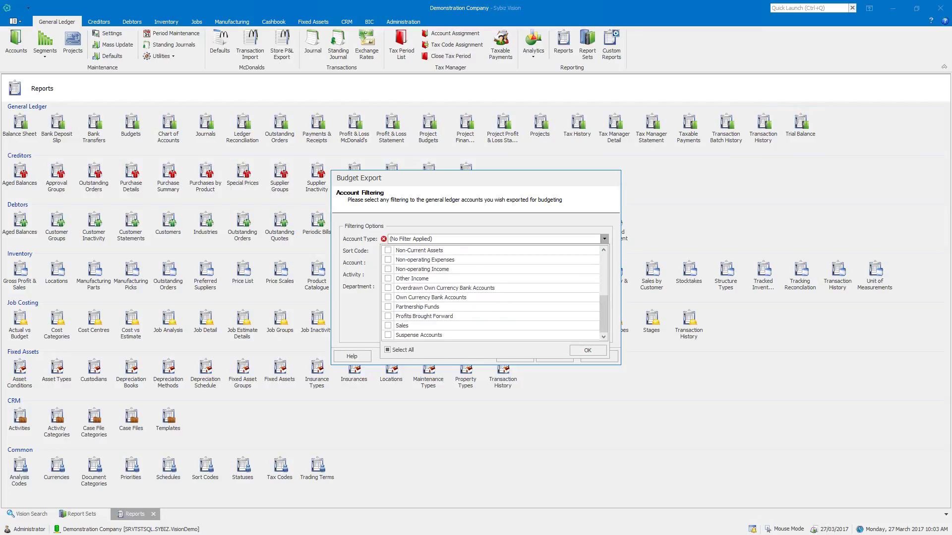
pyautogui.click(388, 325)
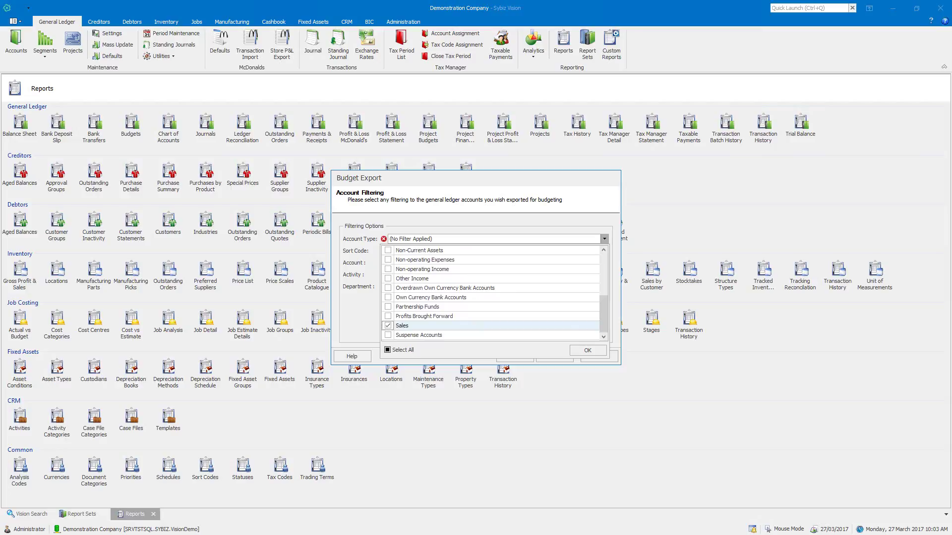
pyautogui.click(588, 350)
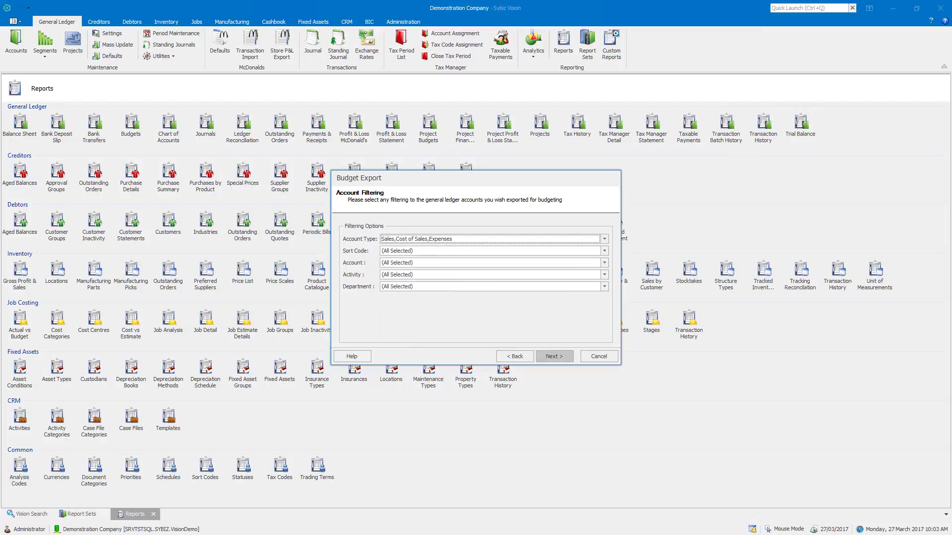
pyautogui.click(553, 356)
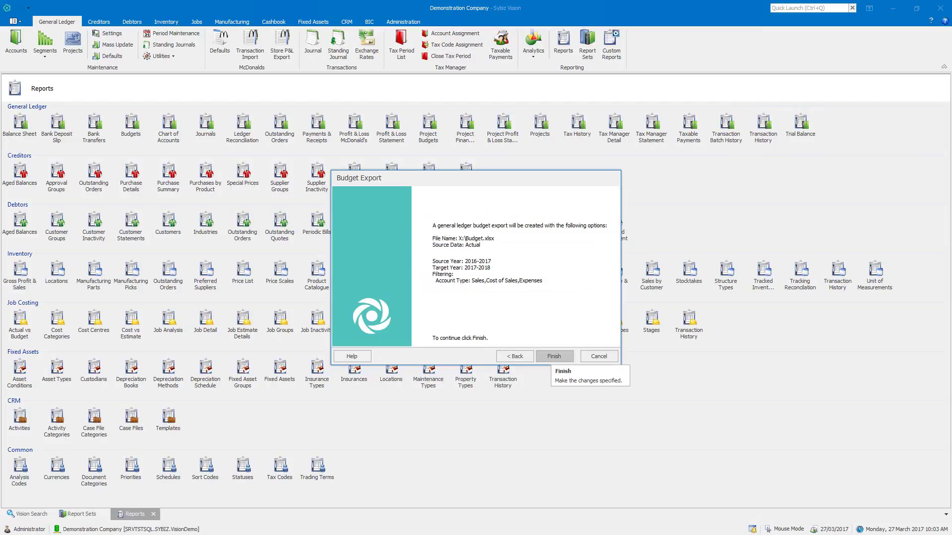
pyautogui.click(554, 356)
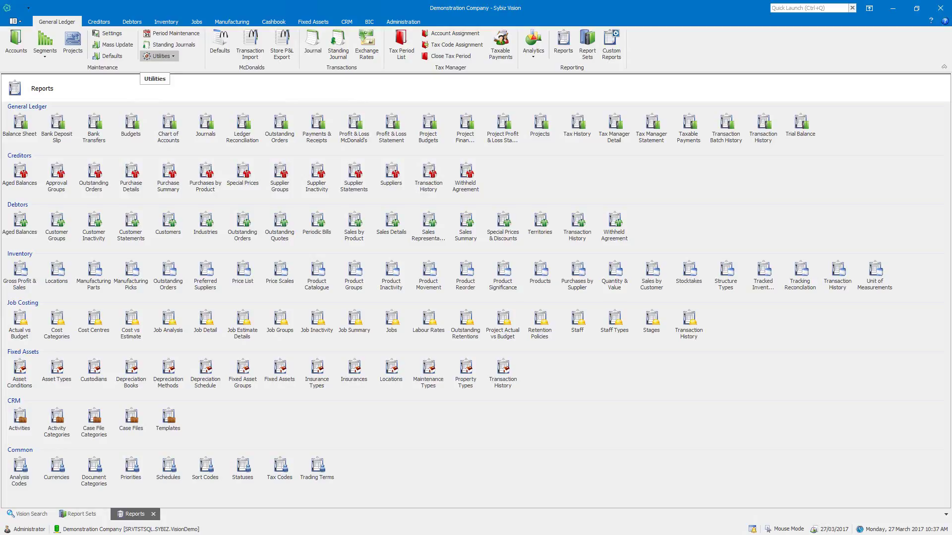
# - Start a general ledger budget import with X:\Budget.xlsx as the file to import
pyautogui.click(160, 56)
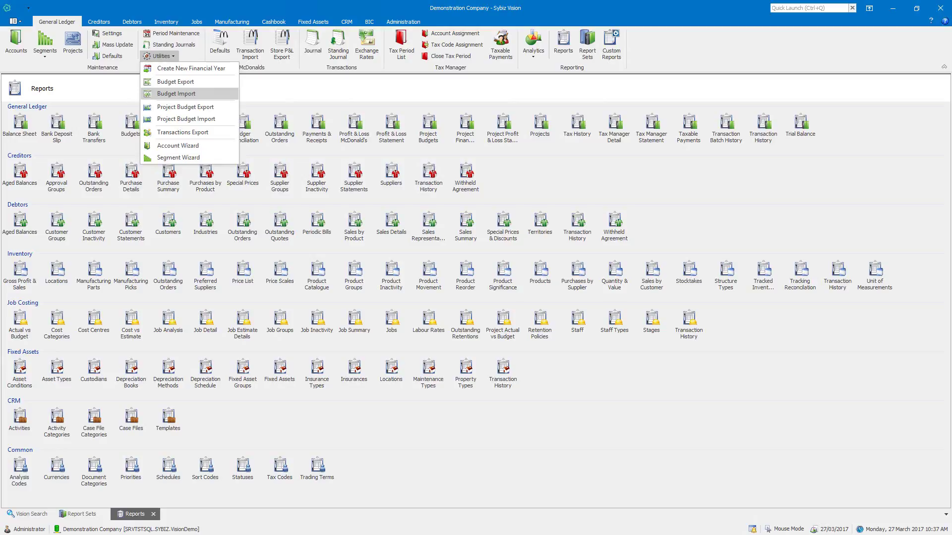
pyautogui.click(176, 94)
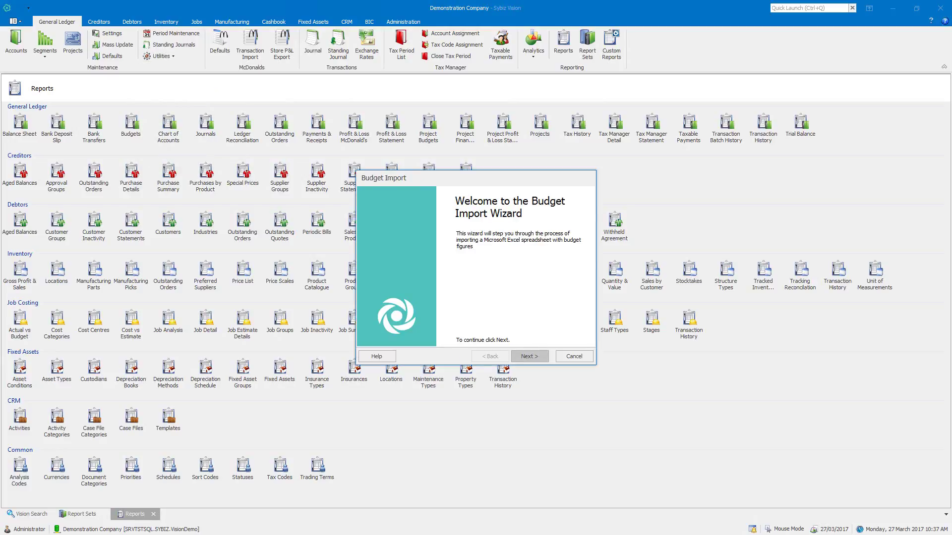
pyautogui.click(529, 357)
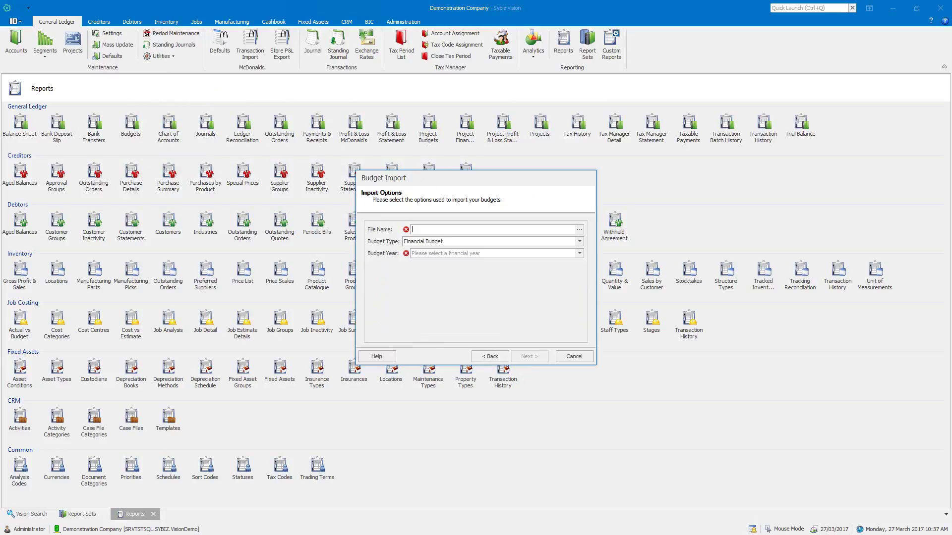
pyautogui.write('X:\\Budget.xlsx')
# - Import the spreadsheet as the Financial Budget for budget year 2017-2018 and close the import wizard
pyautogui.click(579, 254)
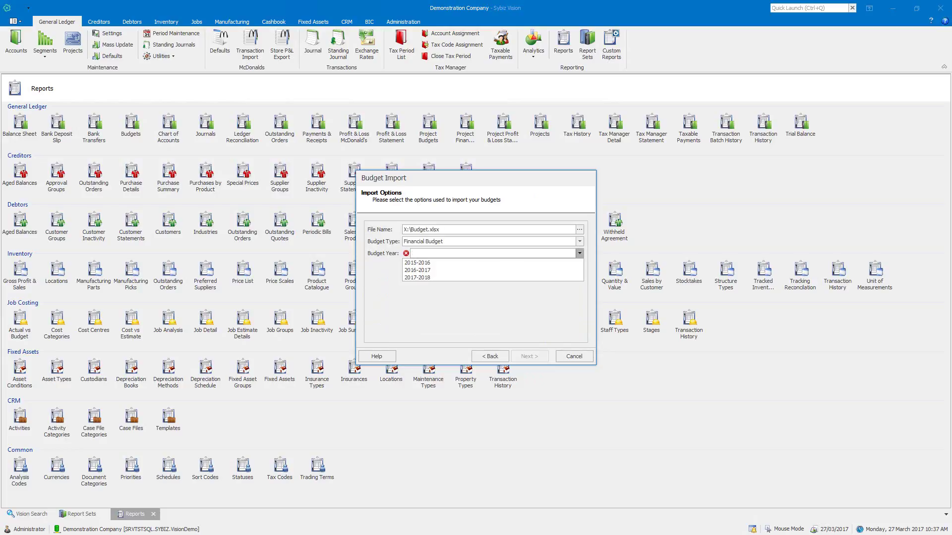
pyautogui.press('Return')
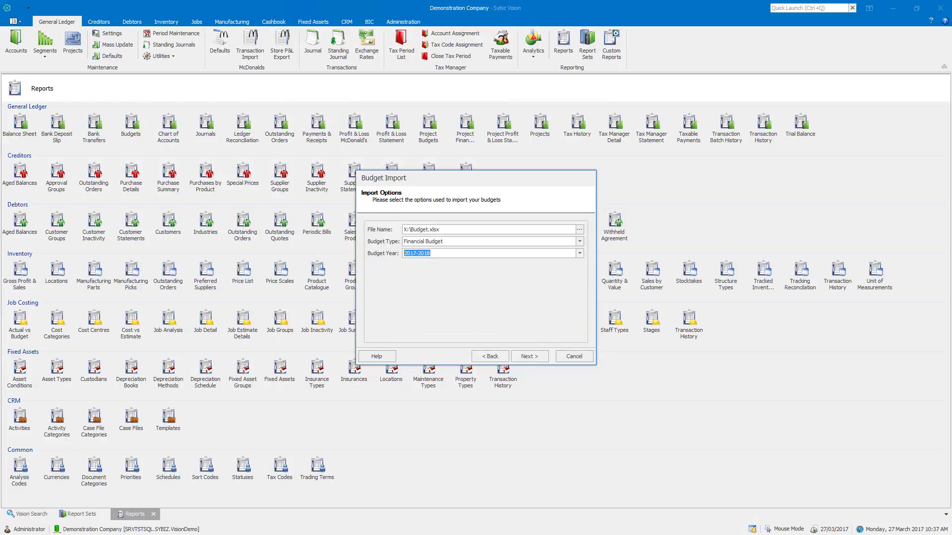
pyautogui.click(529, 356)
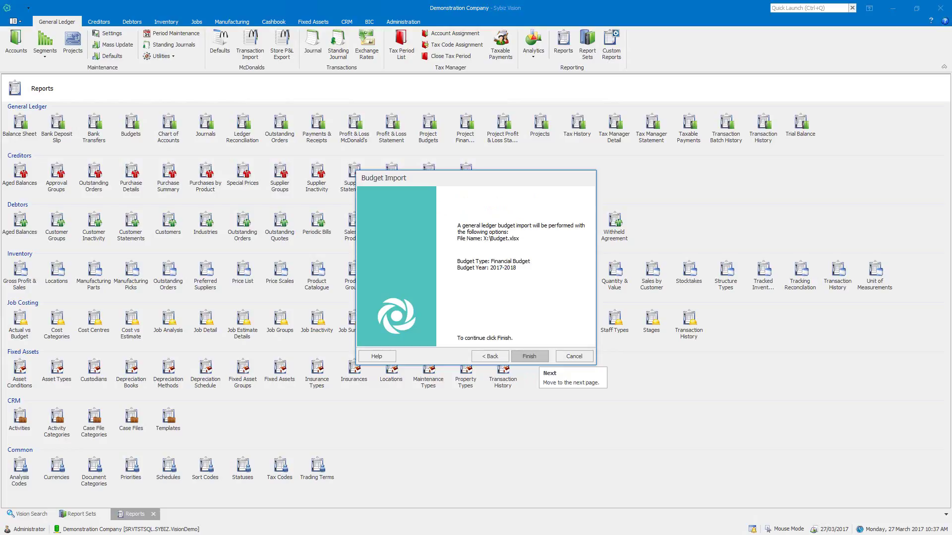
pyautogui.click(529, 357)
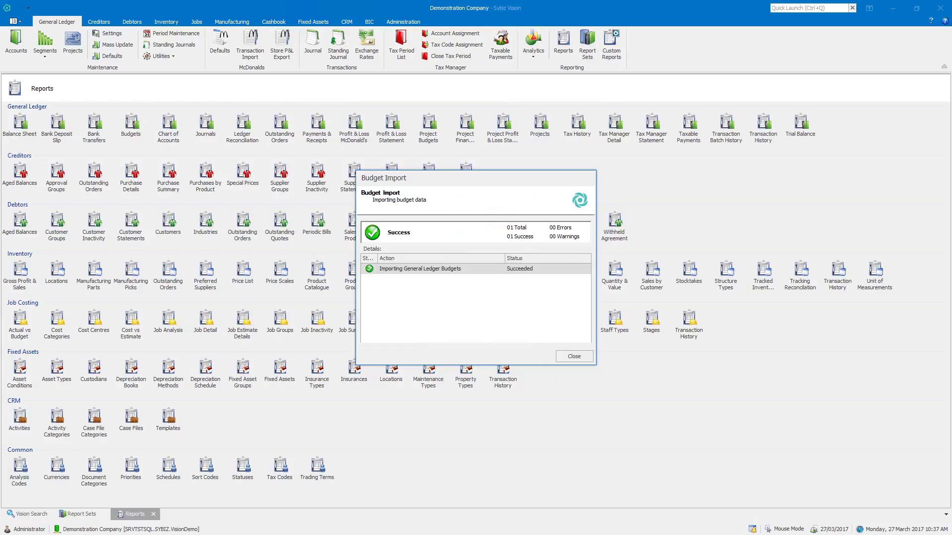
pyautogui.click(574, 356)
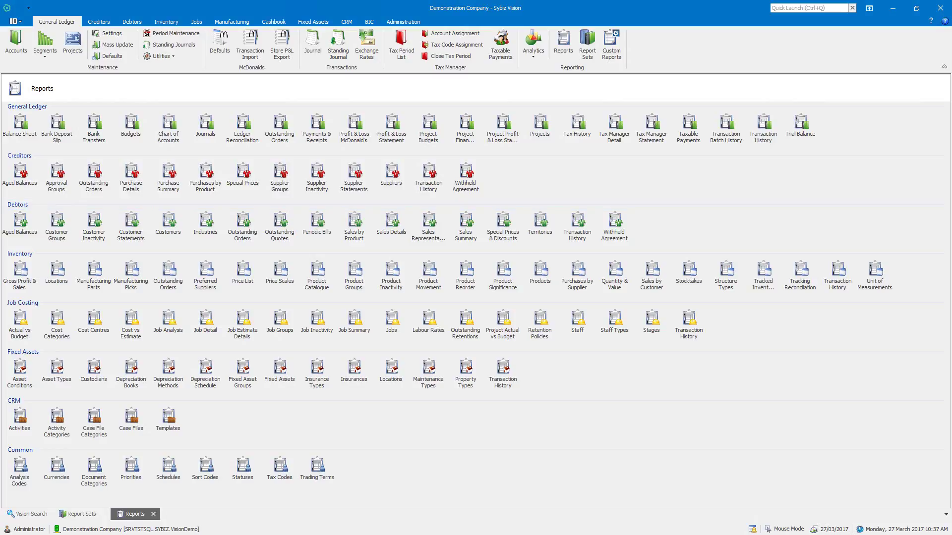
pyautogui.click(131, 126)
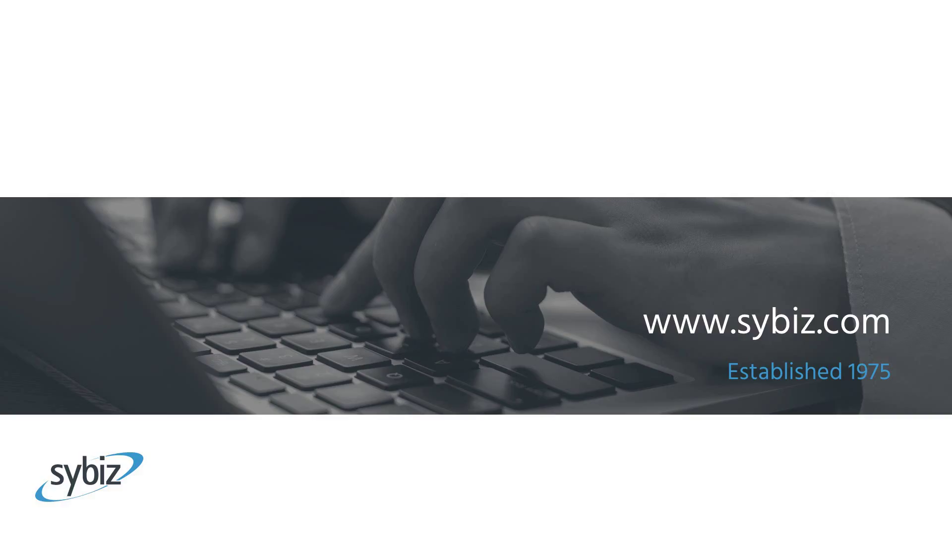